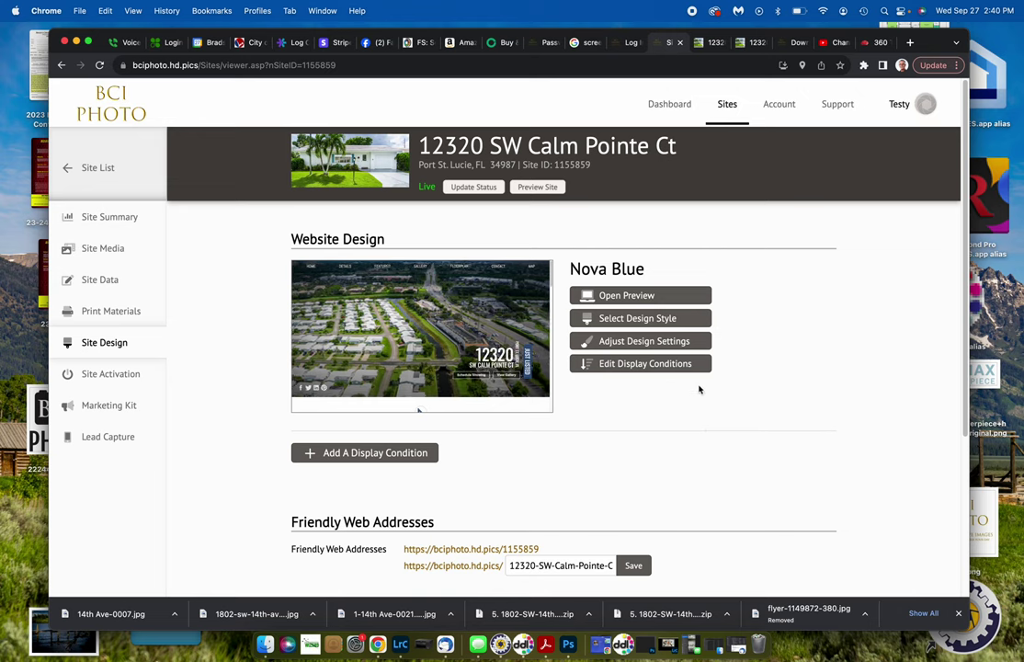
Open the listing's Site Data and set list price 425,000, 3 bedrooms and 2 bathrooms.
left_click(117, 282)
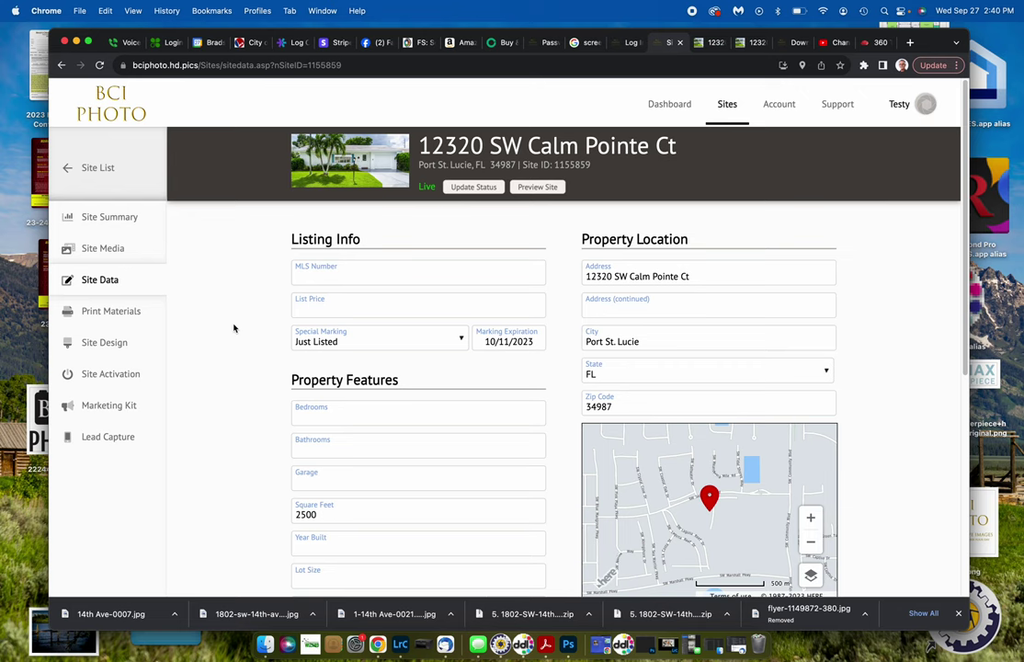
scroll(235, 329, "down", 2)
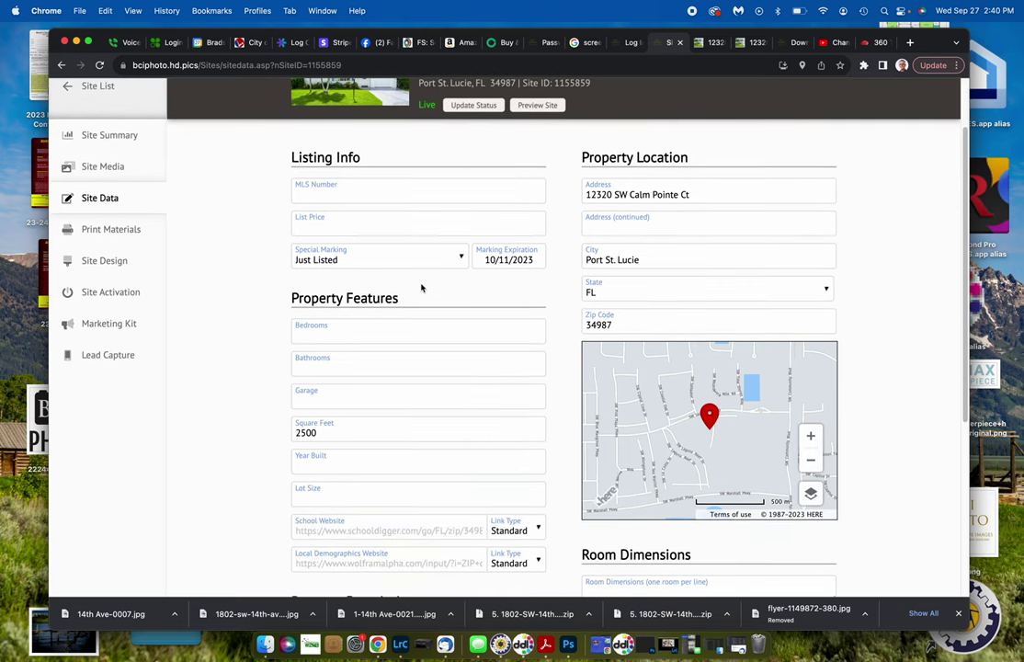
left_click(343, 223)
left_click(368, 254)
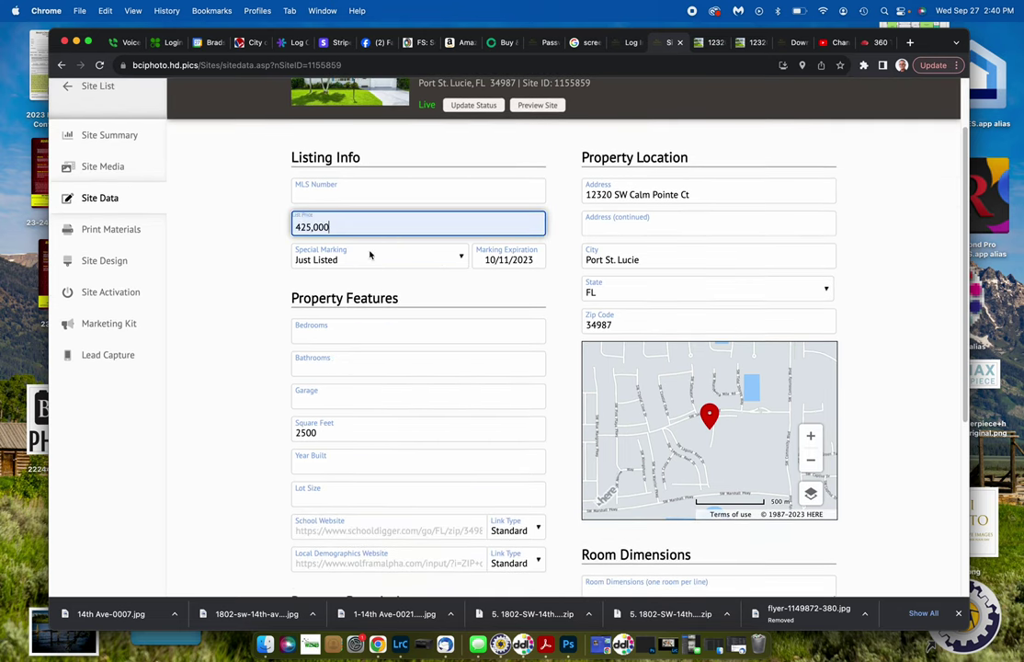
left_click(326, 332)
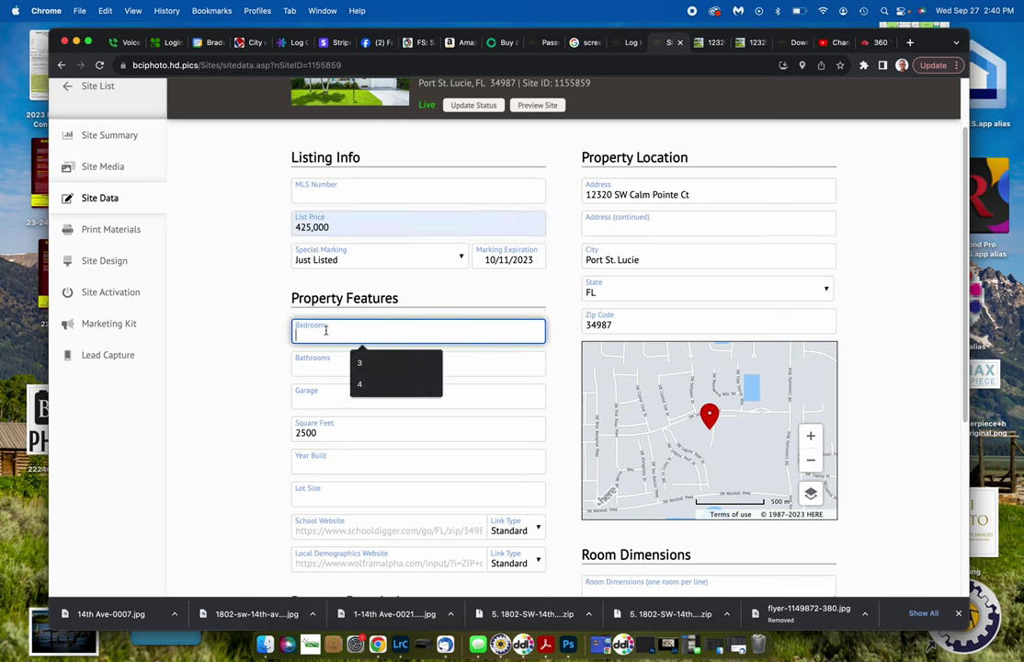
left_click(375, 370)
left_click(368, 368)
left_click(367, 393)
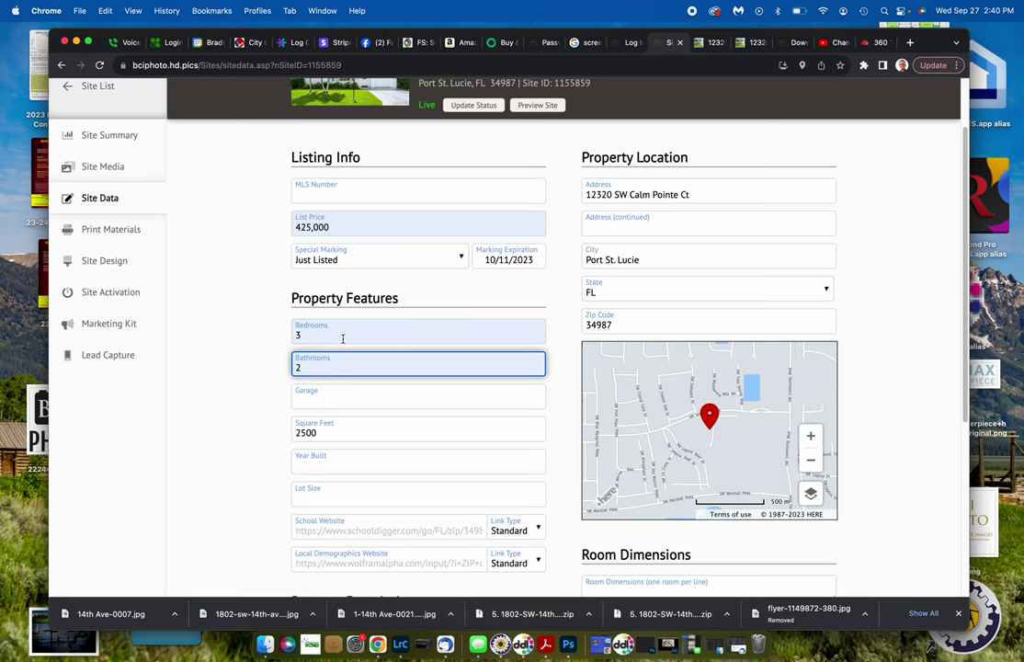
Set a 2-car garage, leave Year Built empty, and choose a Half Acre lot size.
left_click(302, 400)
left_click(377, 431)
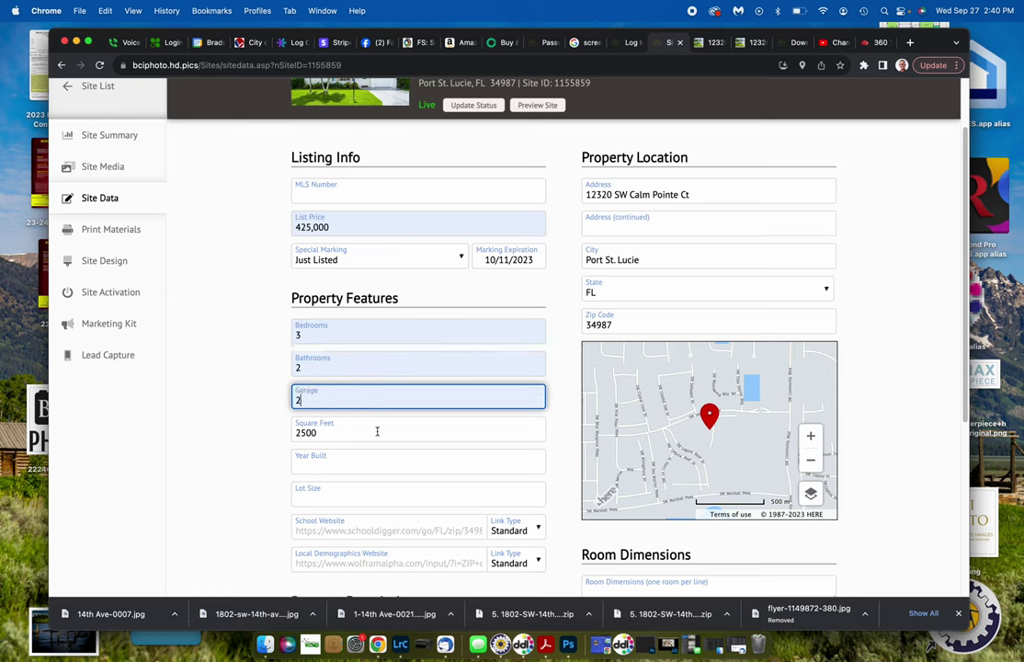
left_click(341, 465)
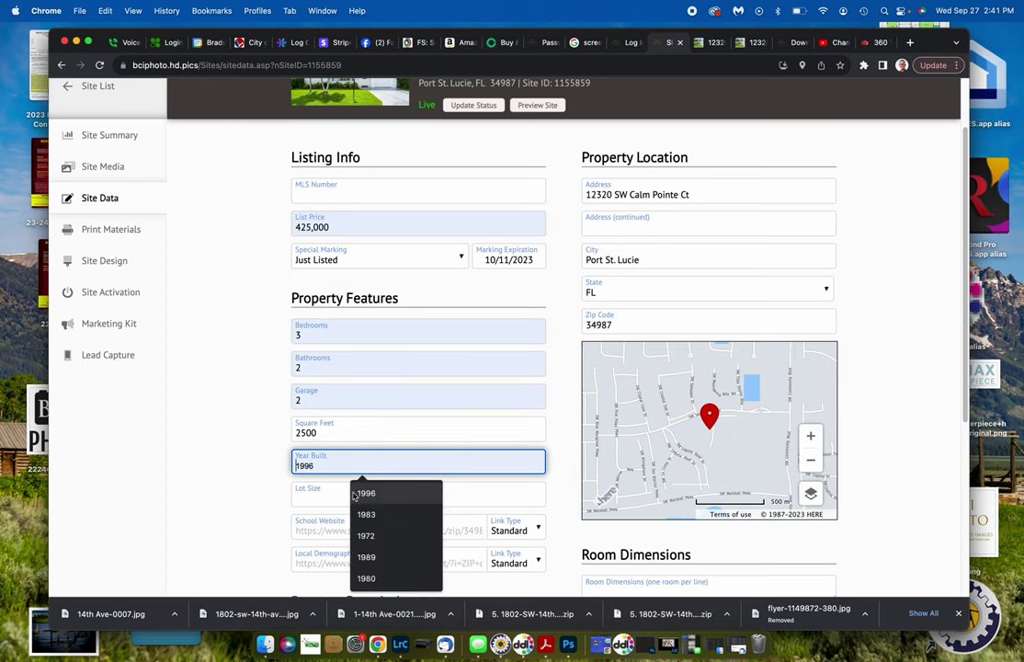
left_click(224, 430)
scroll(231, 430, "down", 3)
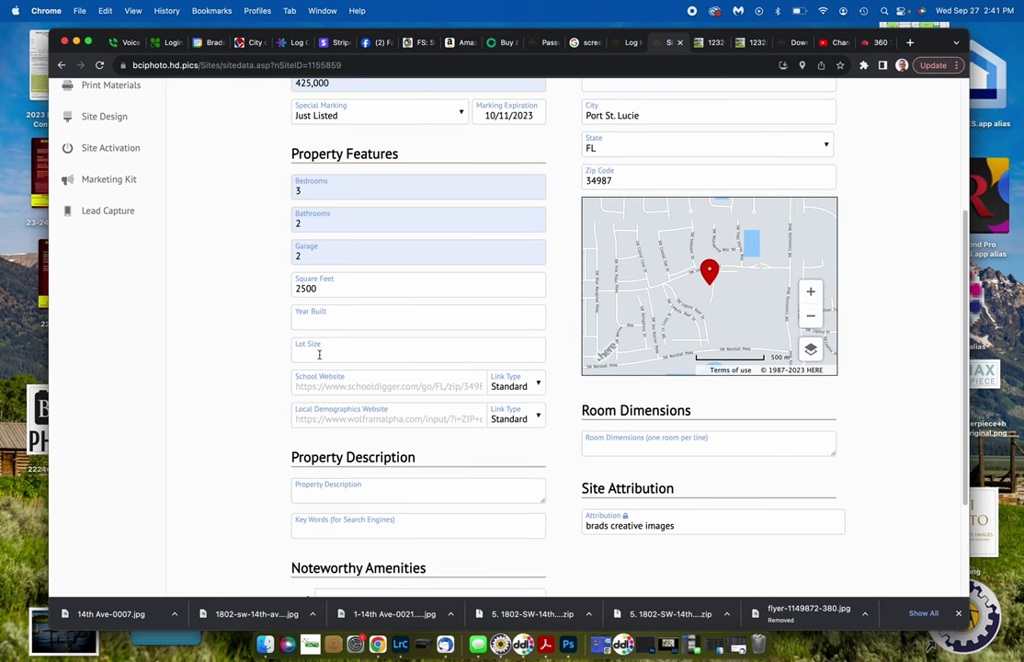
left_click(319, 354)
left_click(377, 380)
scroll(248, 397, "down", 1)
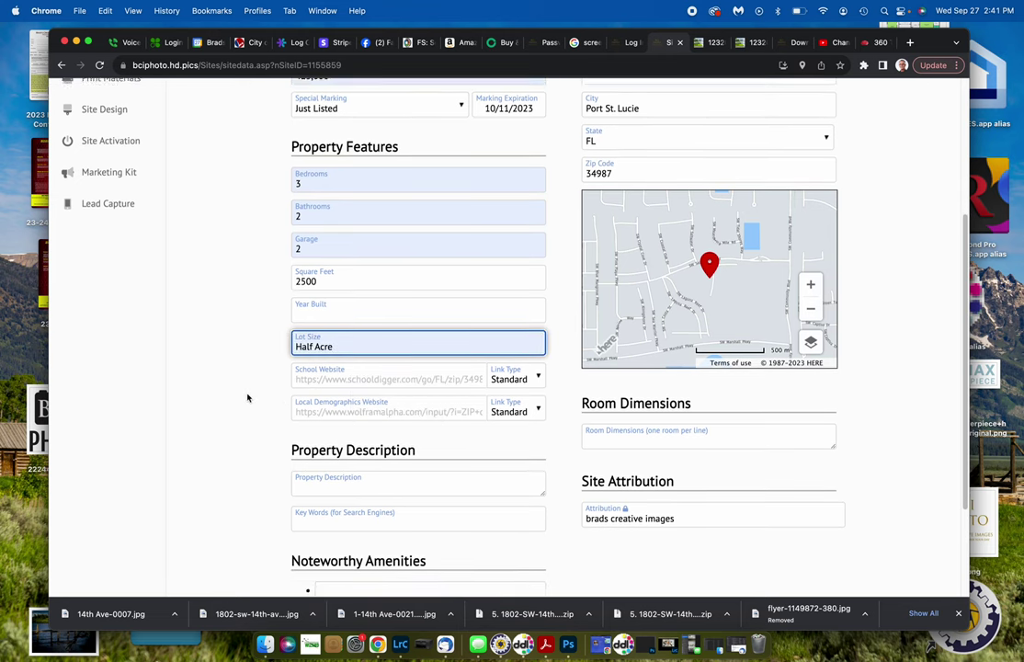
scroll(247, 397, "down", 2)
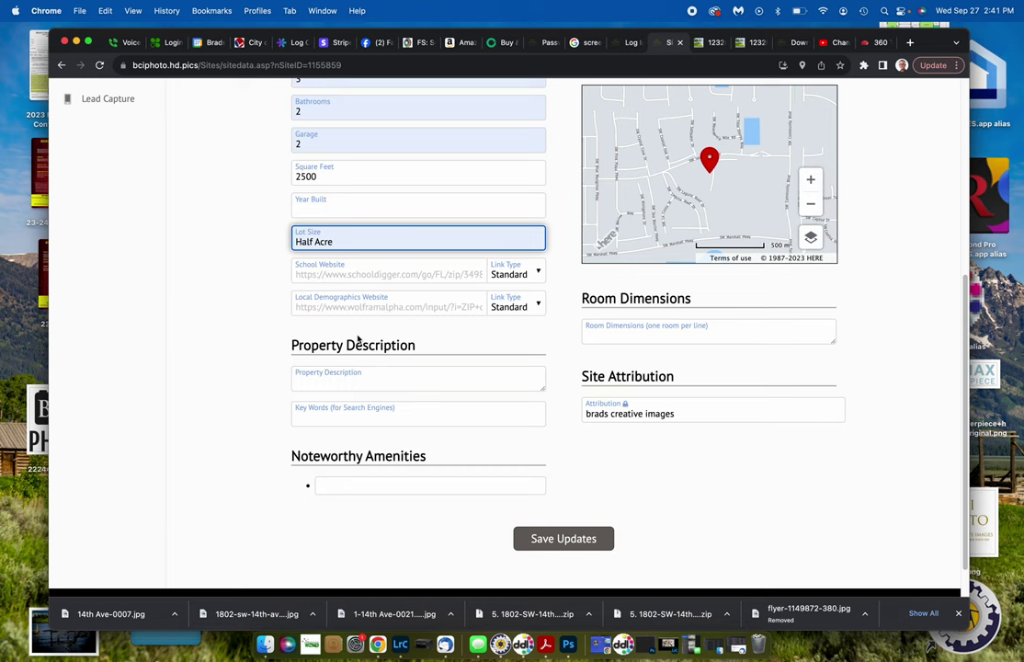
Enter 'Beachfront condo in Jupiter.....' as the property description.
left_click(366, 380)
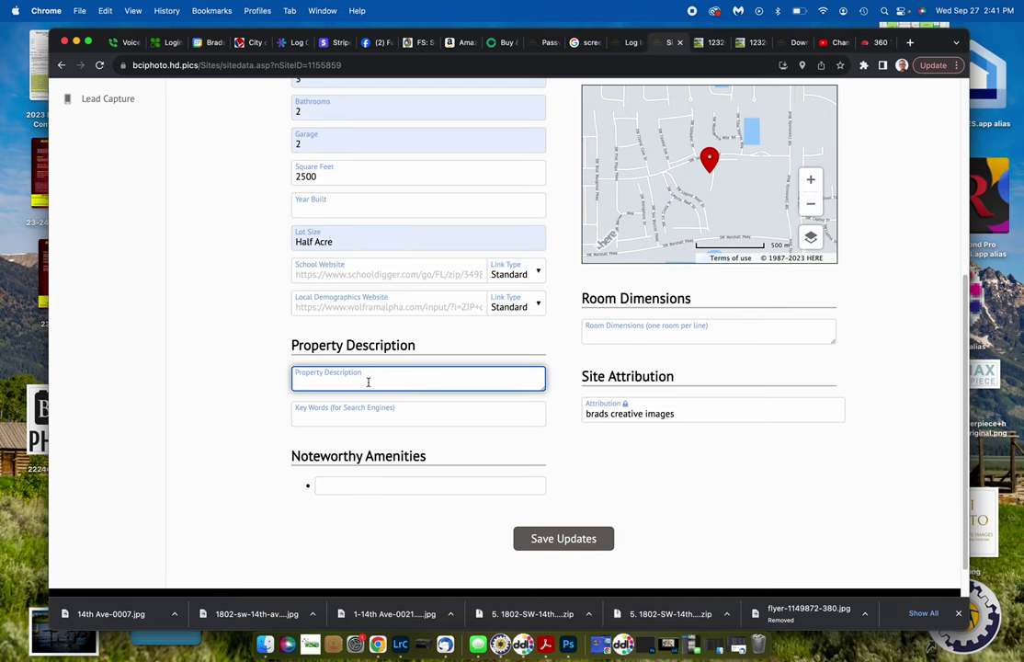
type("n")
type("Beach")
key("BackSpace")
type("front condo in Jup")
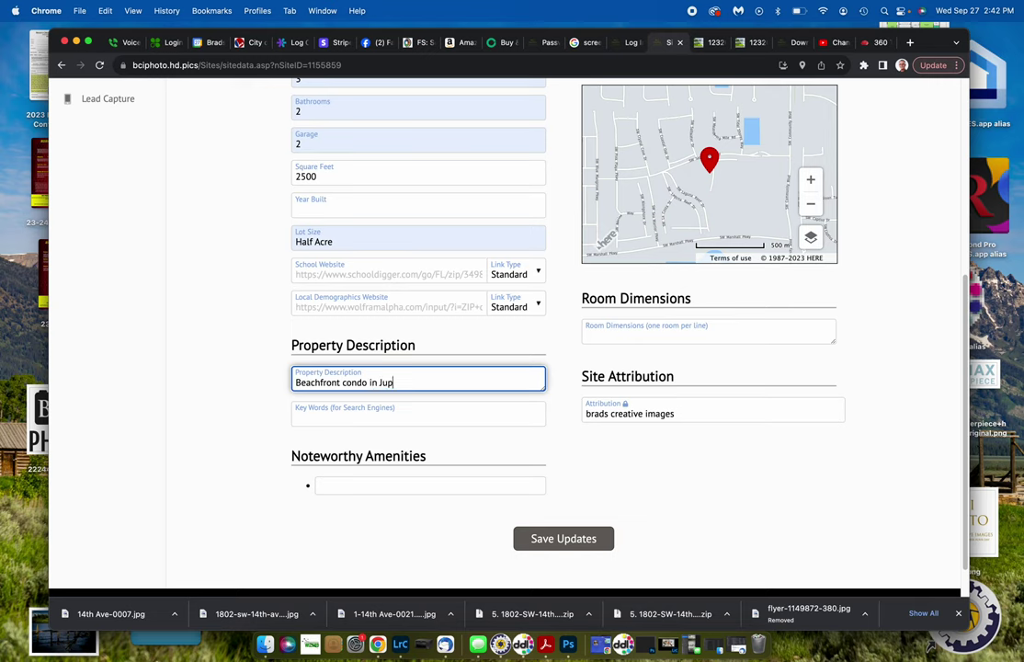
type("iter.....")
left_click(333, 415)
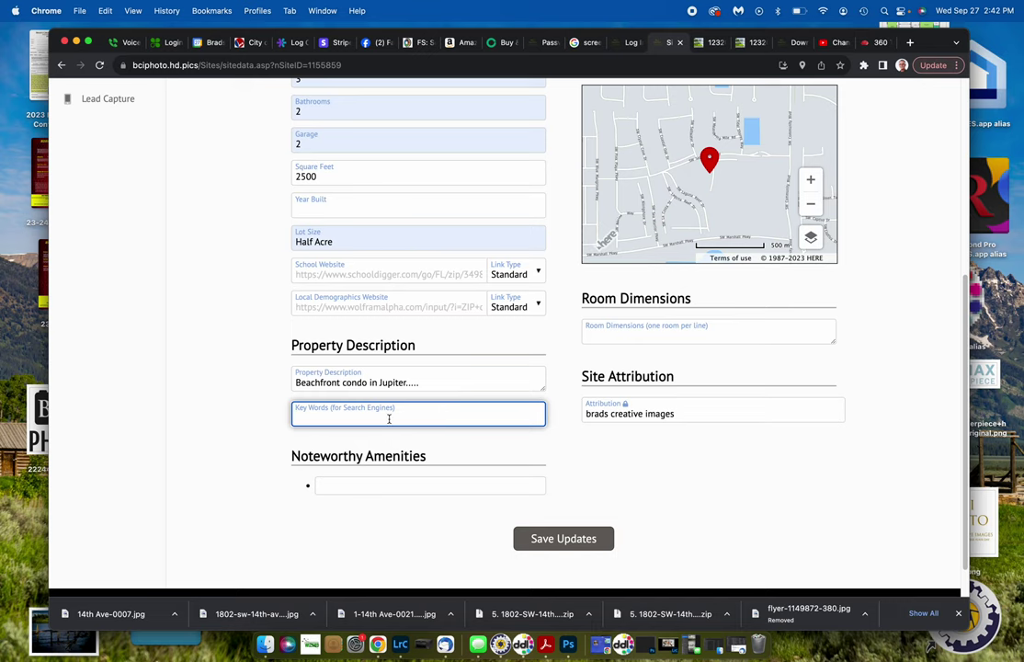
scroll(390, 421, "up", 1)
left_click(434, 405)
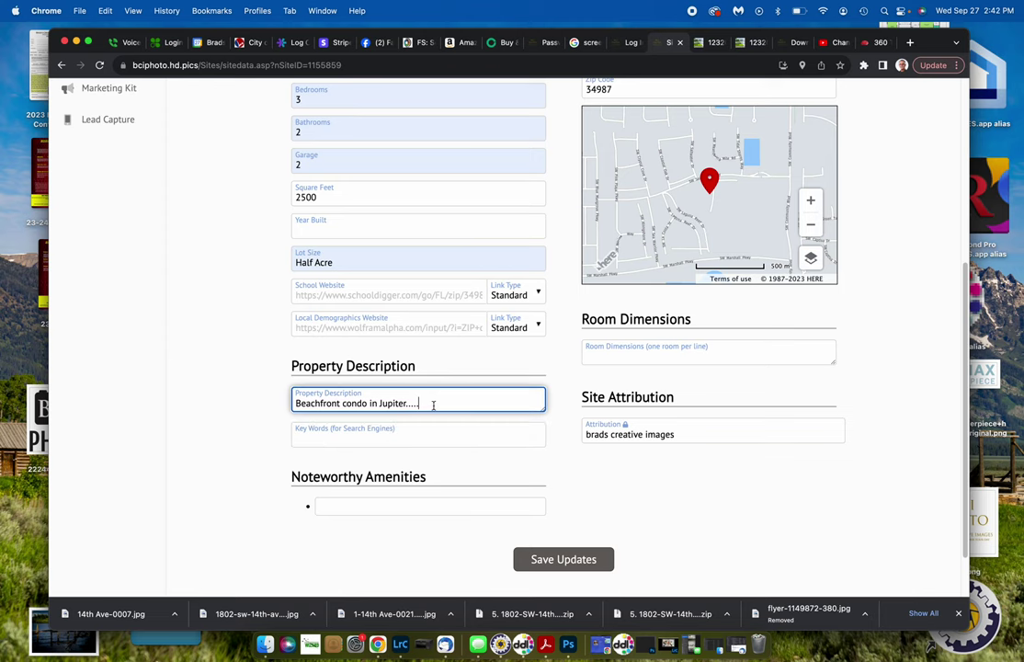
Append 'fdgdsfgsdfgsfdgf' to the description, save, and review the live listing before returning to Site Data.
type("fdgdsfgsdfgsfdgf")
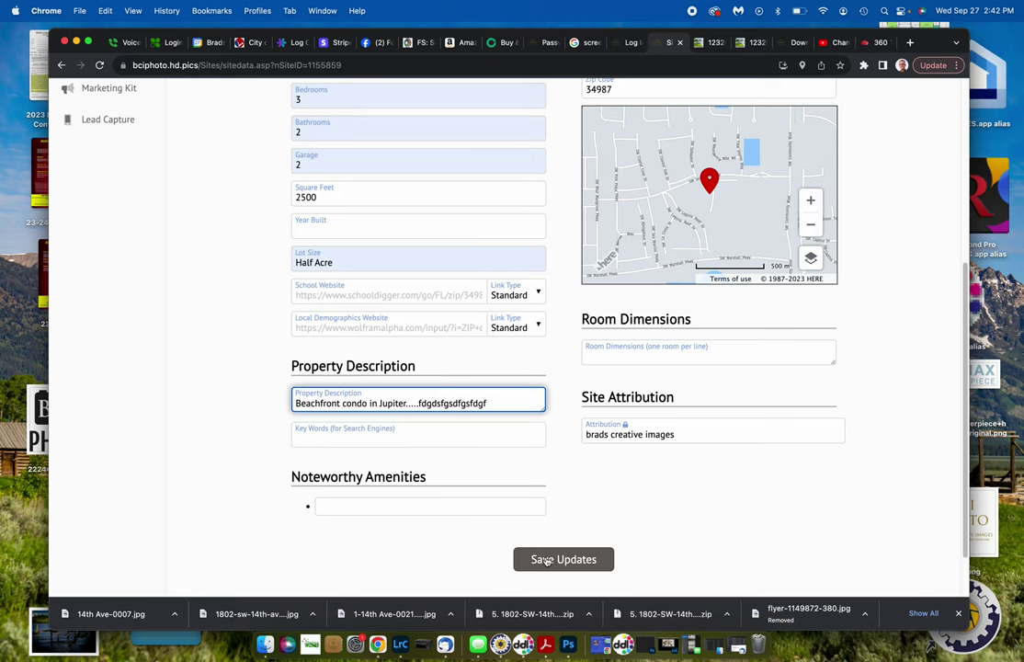
left_click(540, 549)
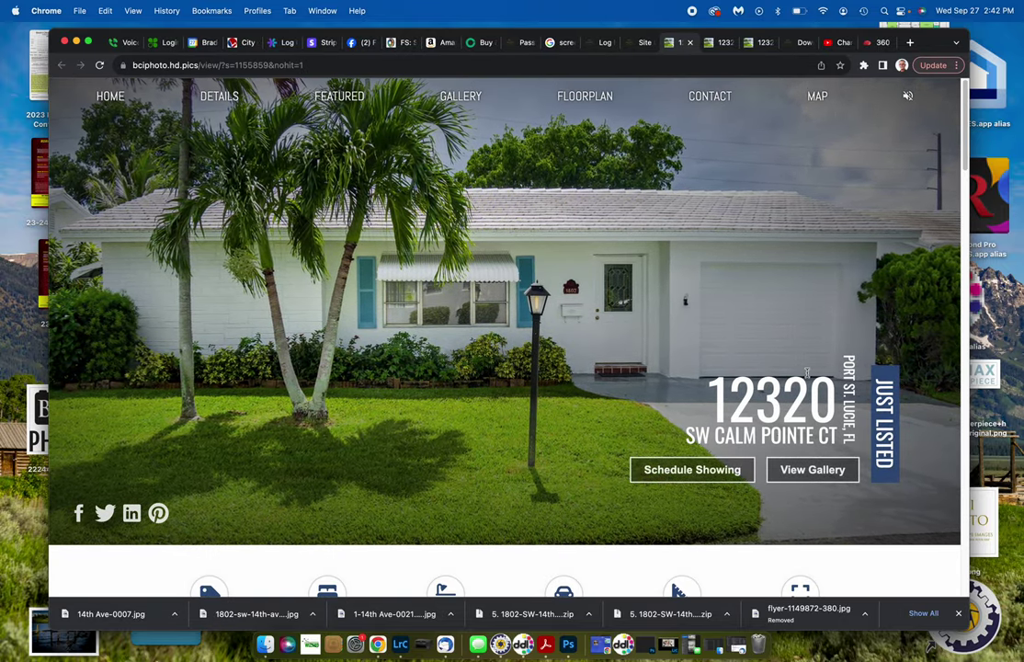
scroll(714, 343, "down", 3)
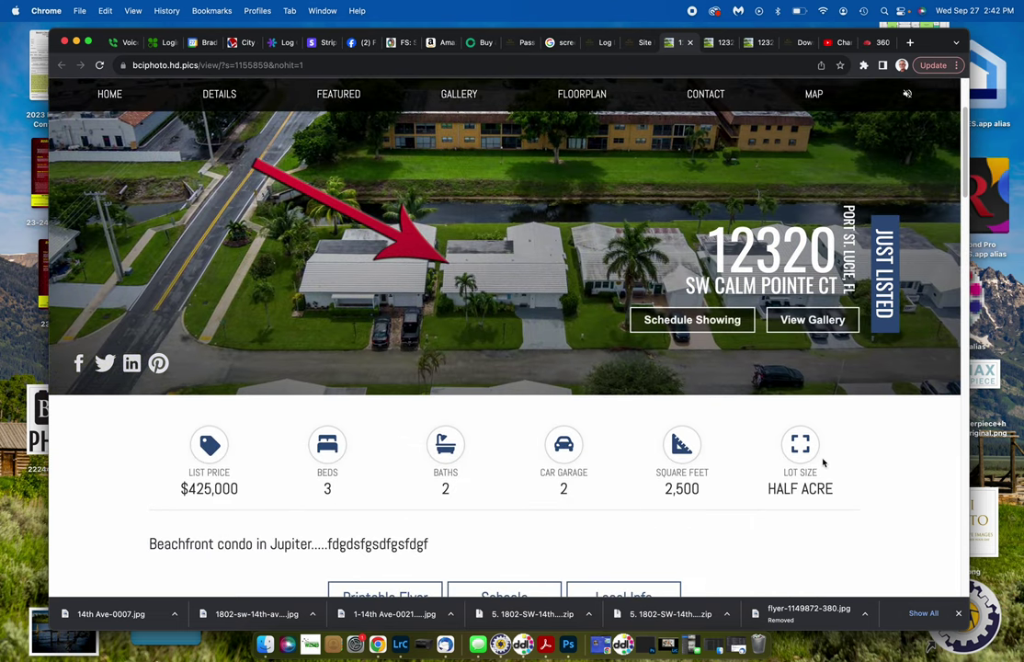
scroll(485, 523, "down", 1)
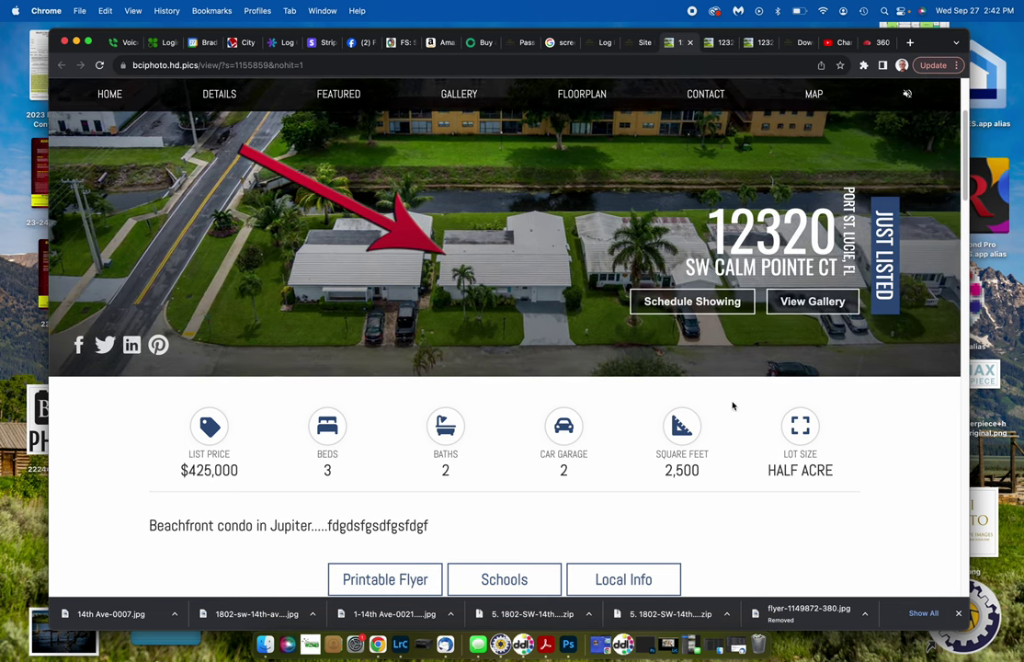
scroll(733, 406, "down", 5)
scroll(733, 406, "down", 7)
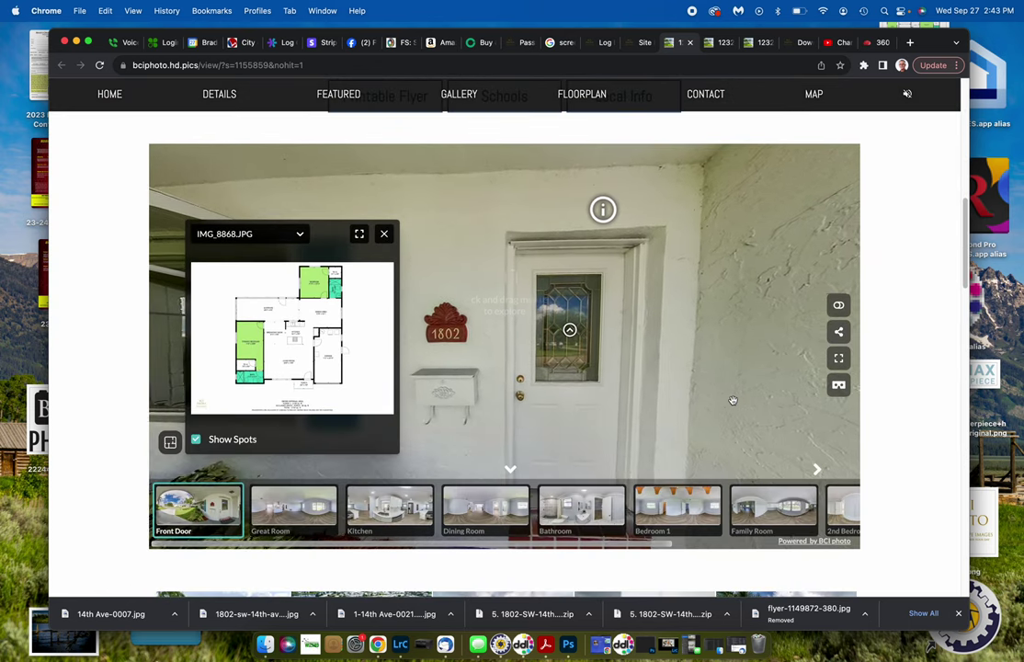
scroll(735, 399, "up", 4)
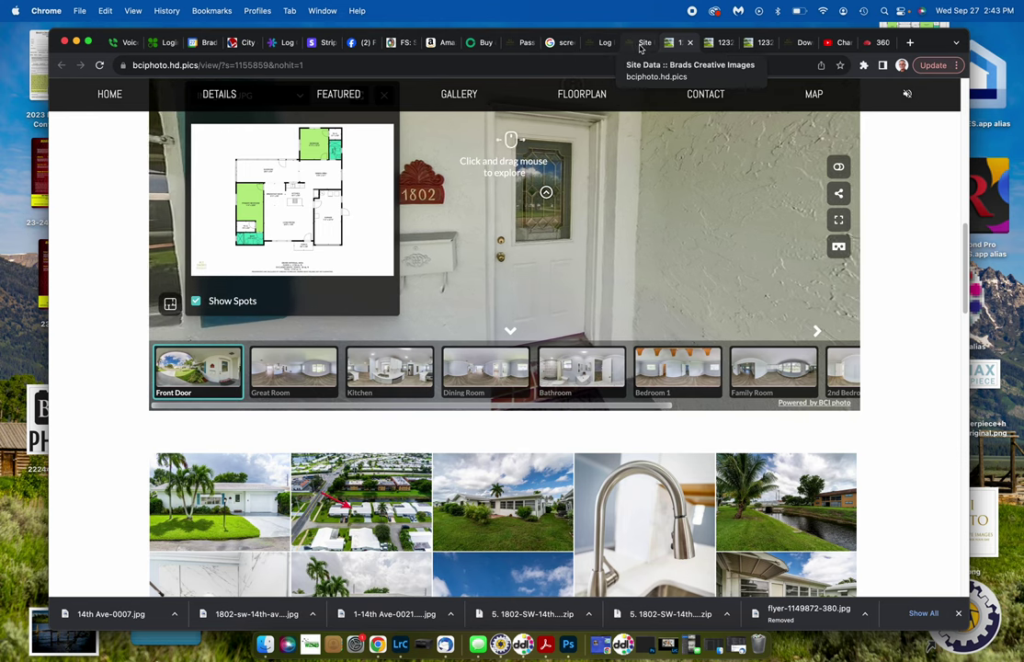
left_click(644, 42)
scroll(399, 343, "down", 5)
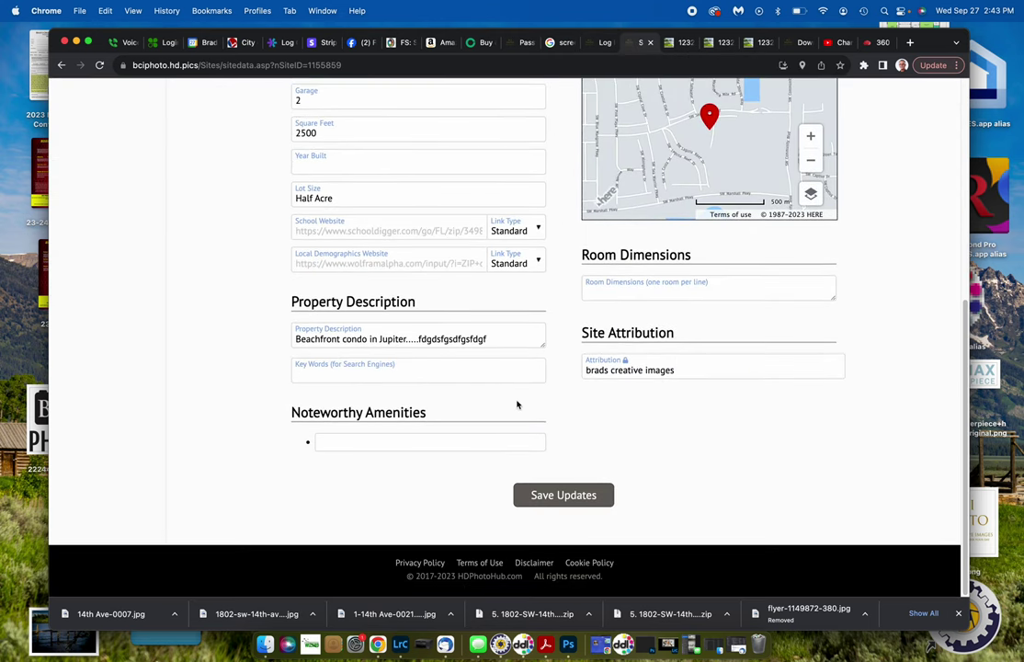
Add 'Direct Ocean Access dock' and 'boat lift' as noteworthy amenity bullets.
left_click(362, 441)
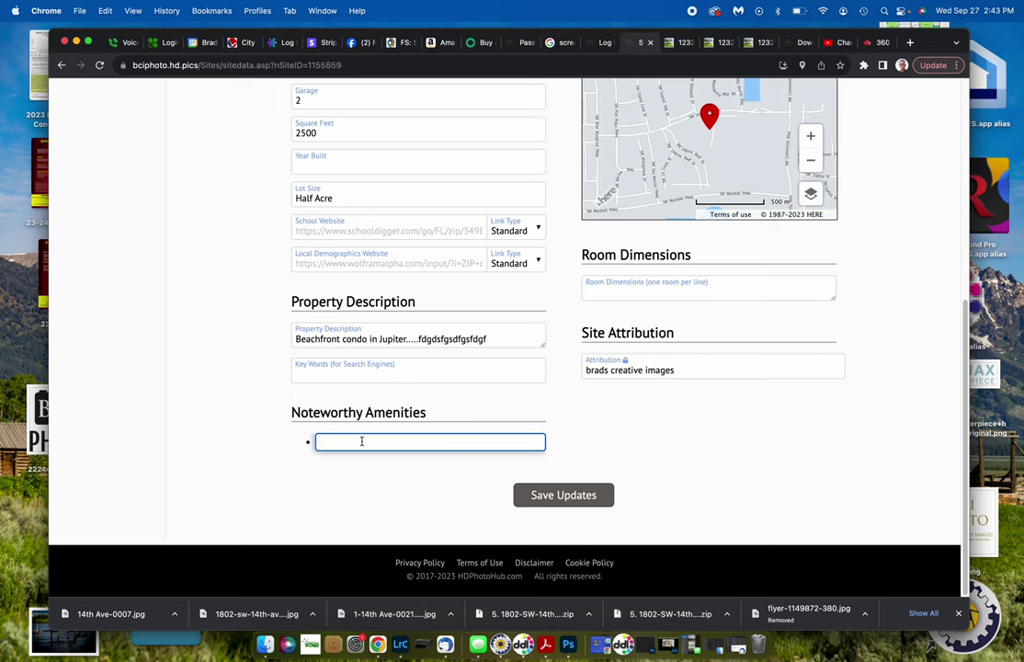
type("Direct Ocean Acc")
type("ess dock")
key("Return")
type("b")
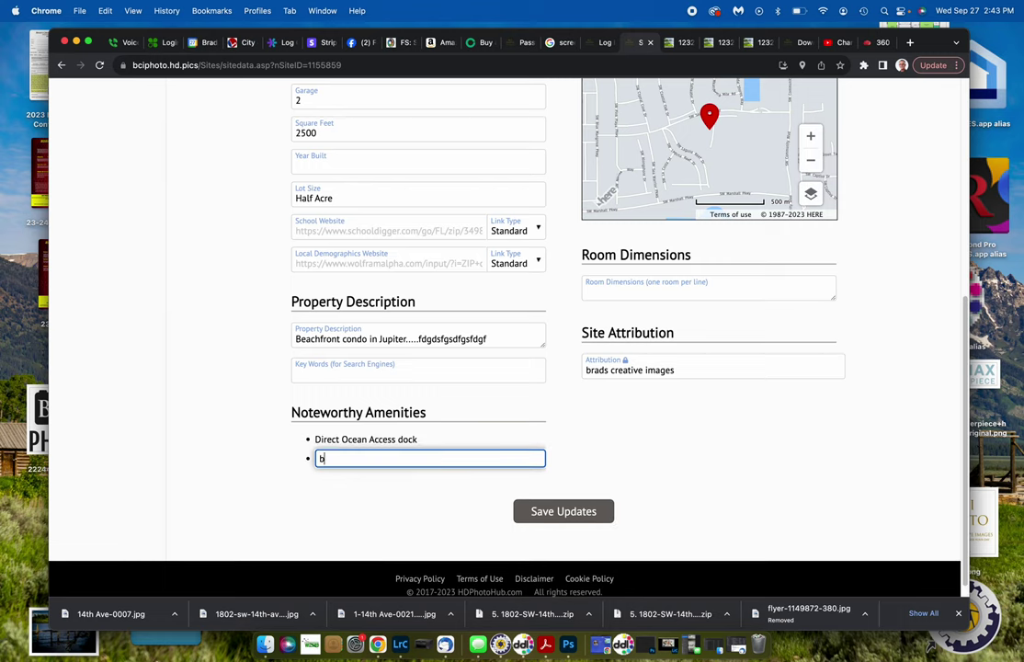
type("oat lift")
key("Return")
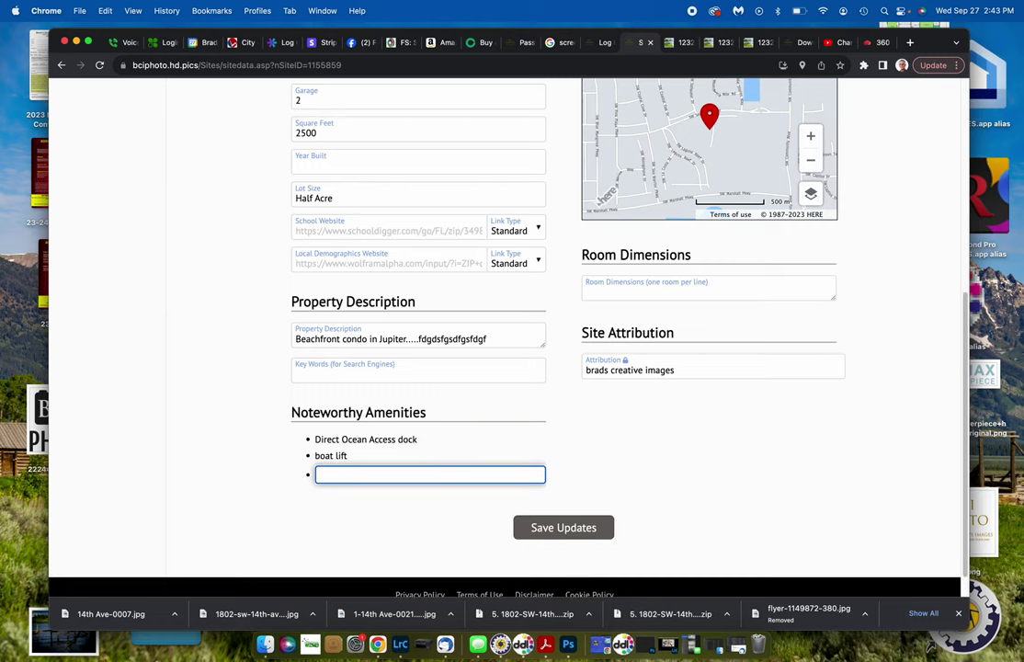
Add 'beachfront' (fixing the typo) and 'granite countertops' as amenities, then save the listing.
type("beachfron")
key("Return")
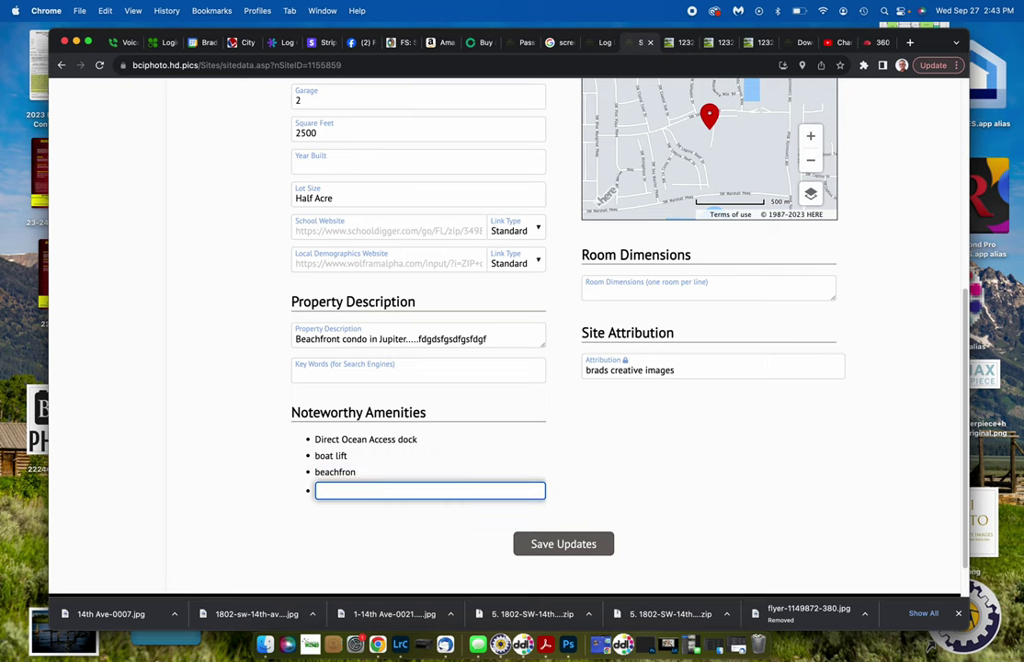
left_click(349, 472)
type("t")
key("Return")
type("grantite countertops")
key("Return")
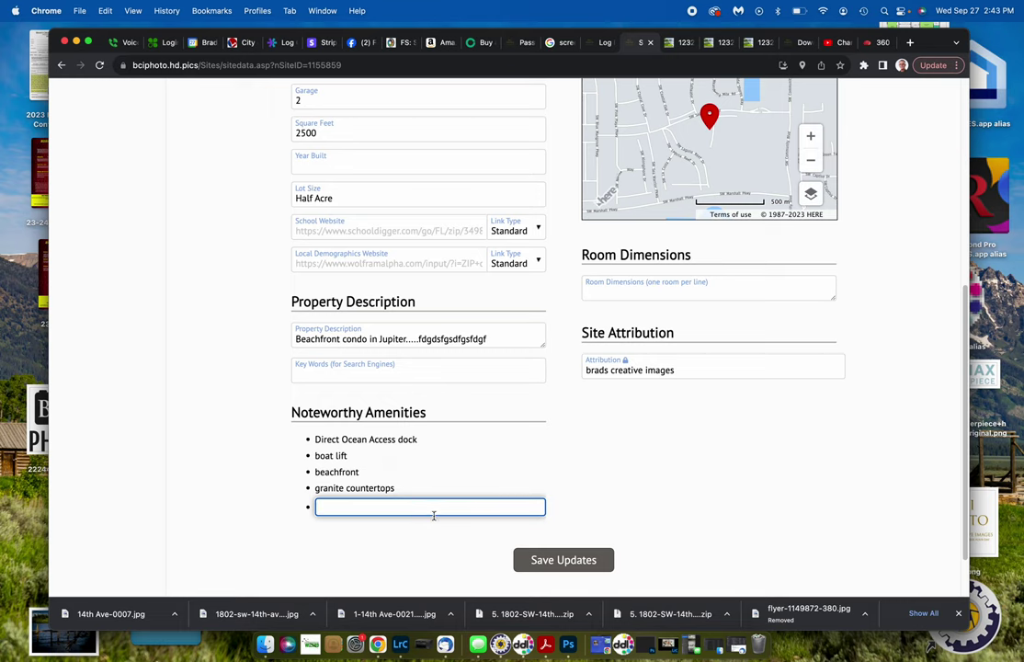
left_click(559, 560)
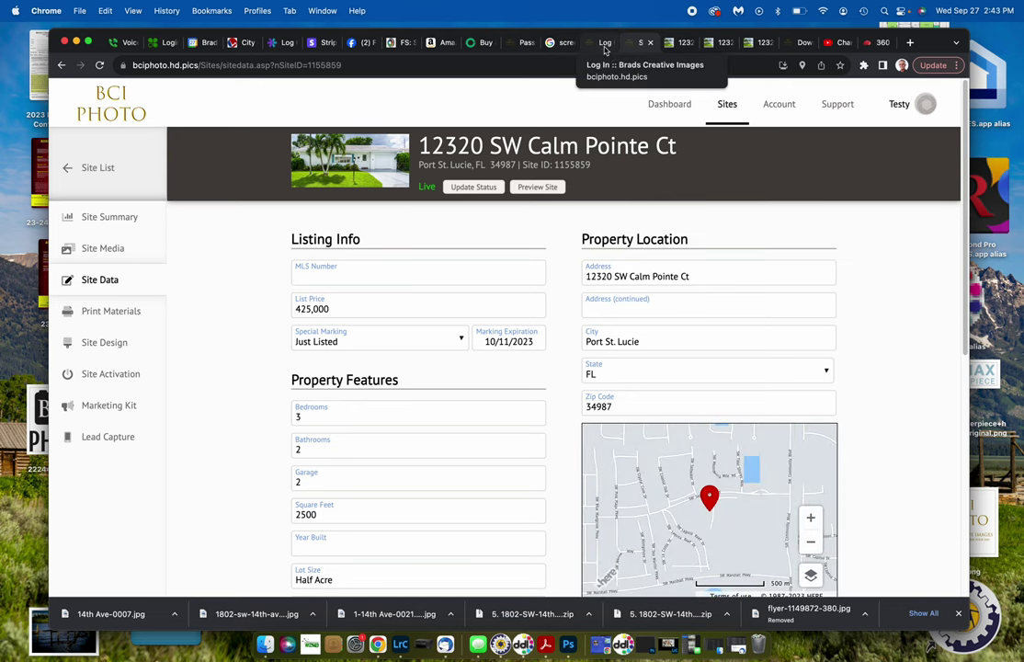
Preview the live property site and scroll through its price, stats, amenities and description.
left_click(360, 162)
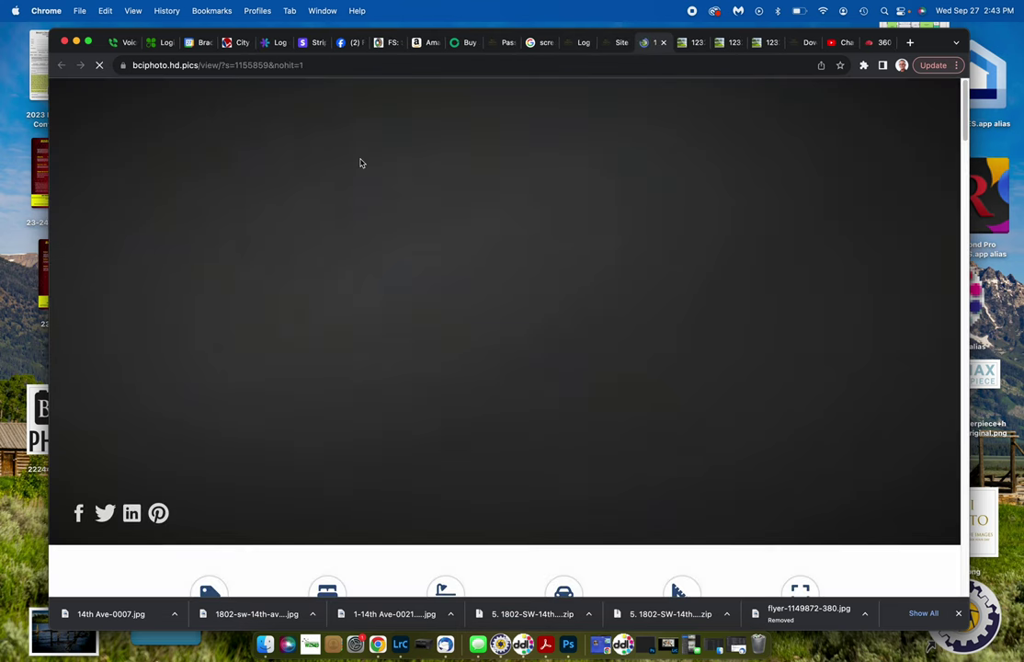
scroll(563, 254, "down", 3)
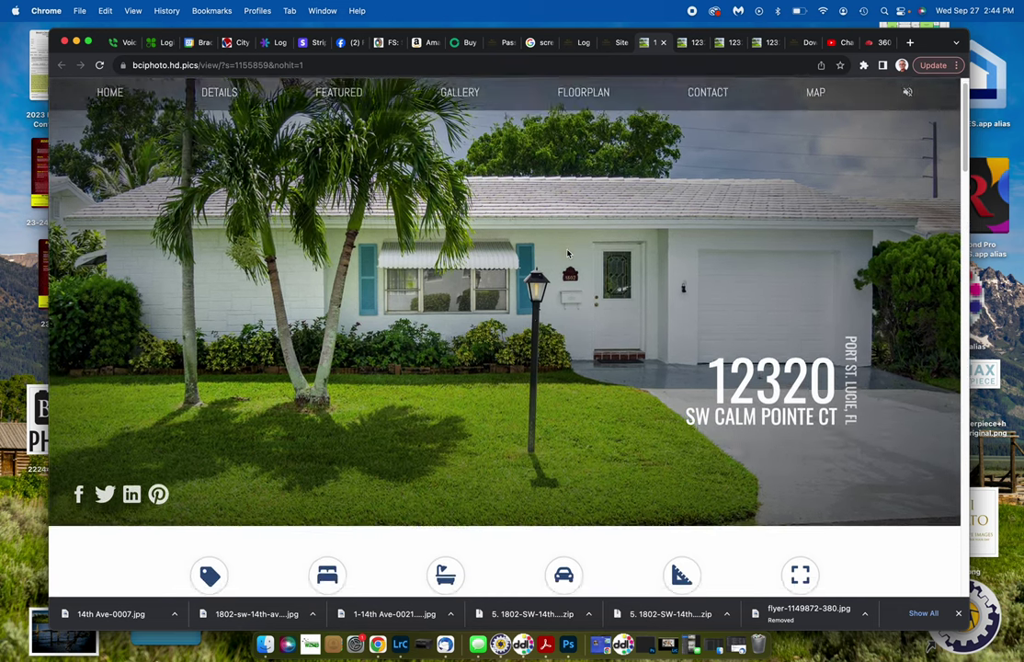
scroll(567, 254, "down", 1)
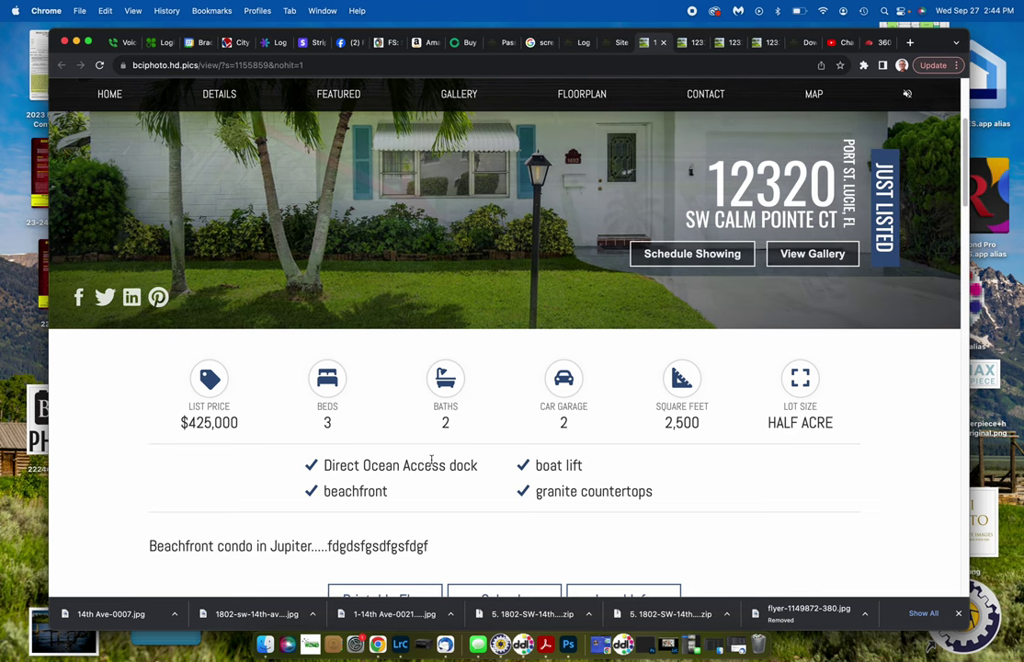
scroll(461, 423, "down", 2)
scroll(460, 424, "down", 15)
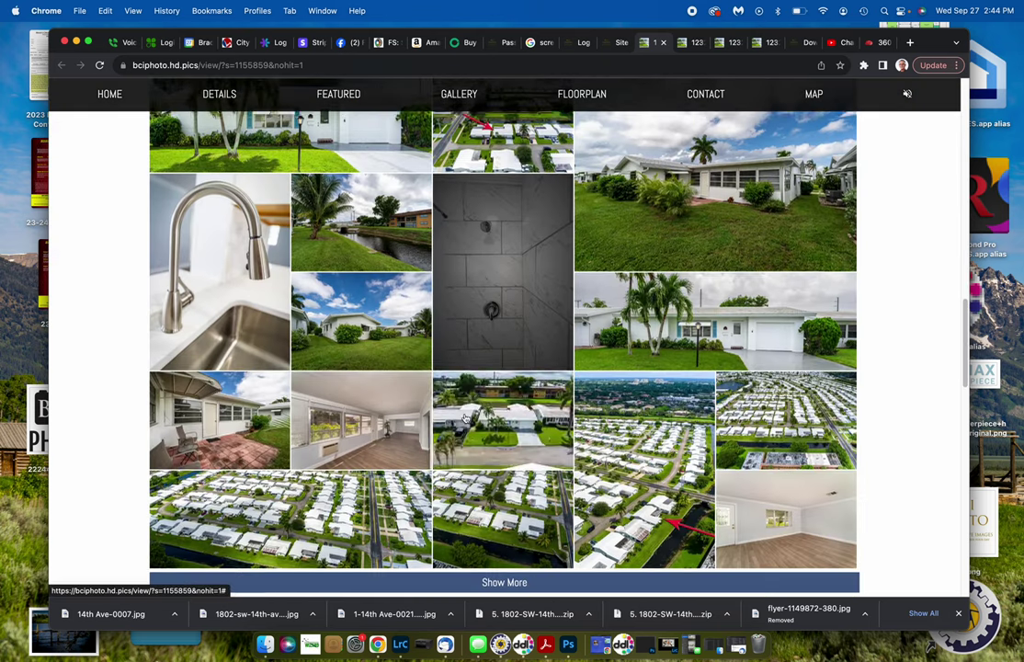
scroll(466, 417, "up", 7)
scroll(466, 418, "up", 15)
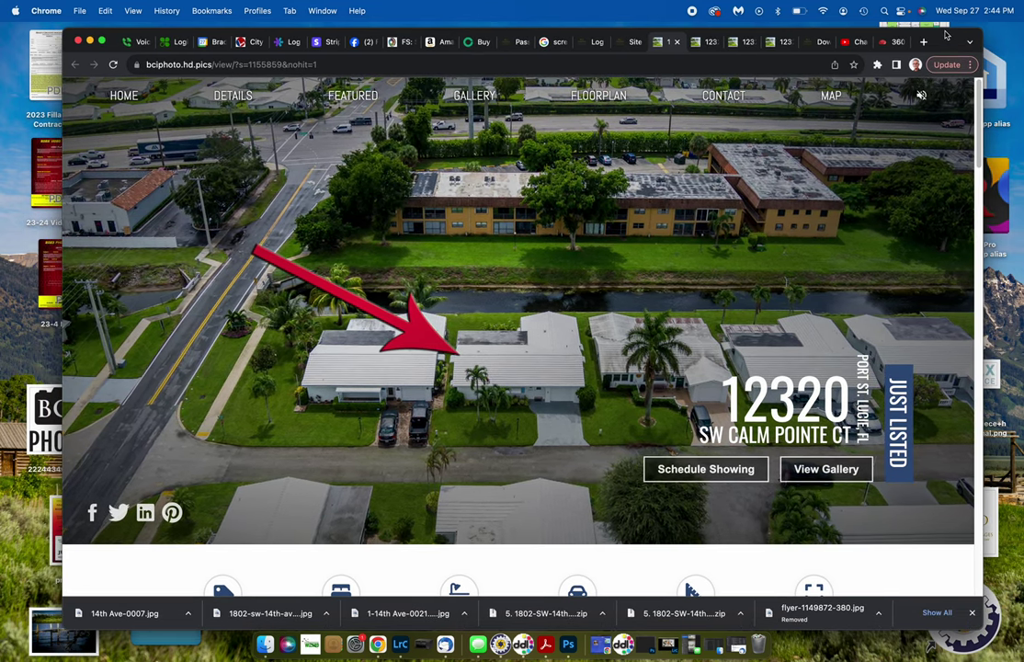
left_click_drag(932, 41, 945, 41)
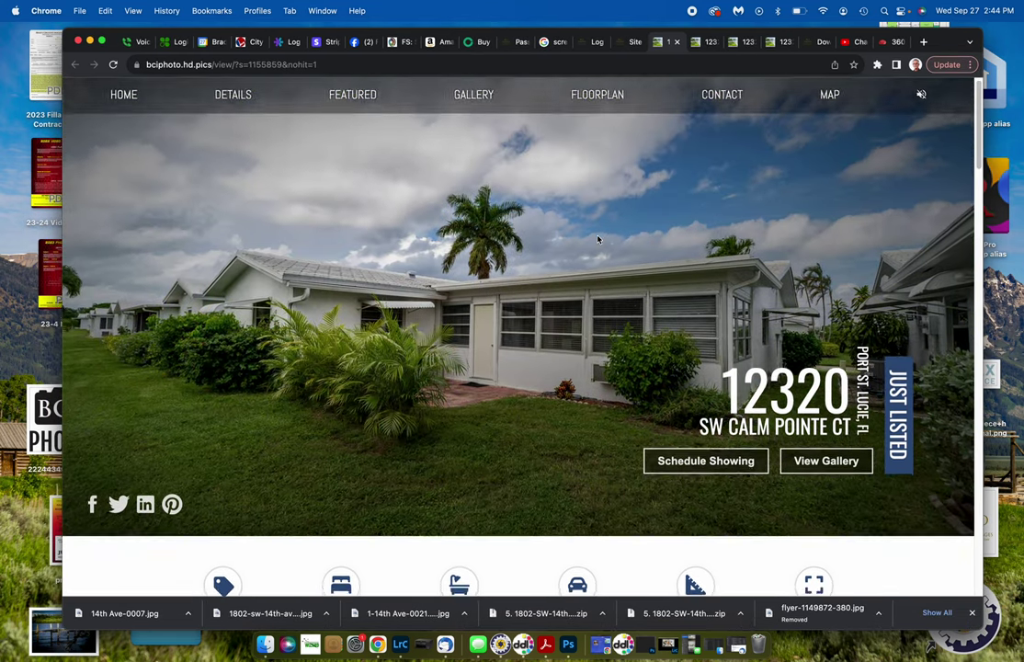
scroll(551, 221, "down", 2)
scroll(596, 241, "down", 3)
scroll(595, 243, "down", 2)
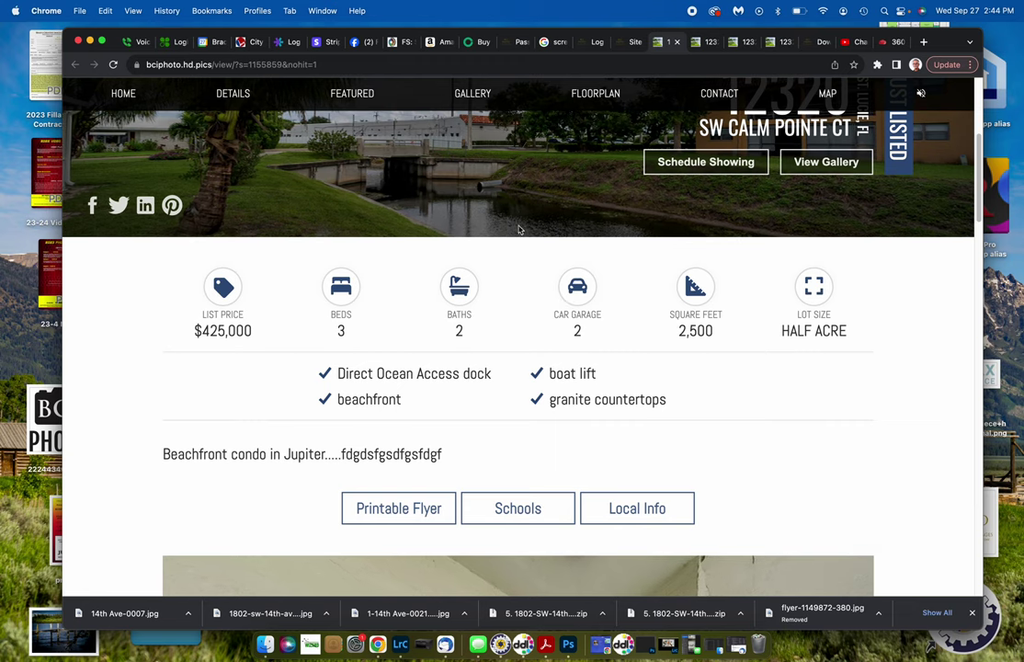
scroll(540, 231, "down", 5)
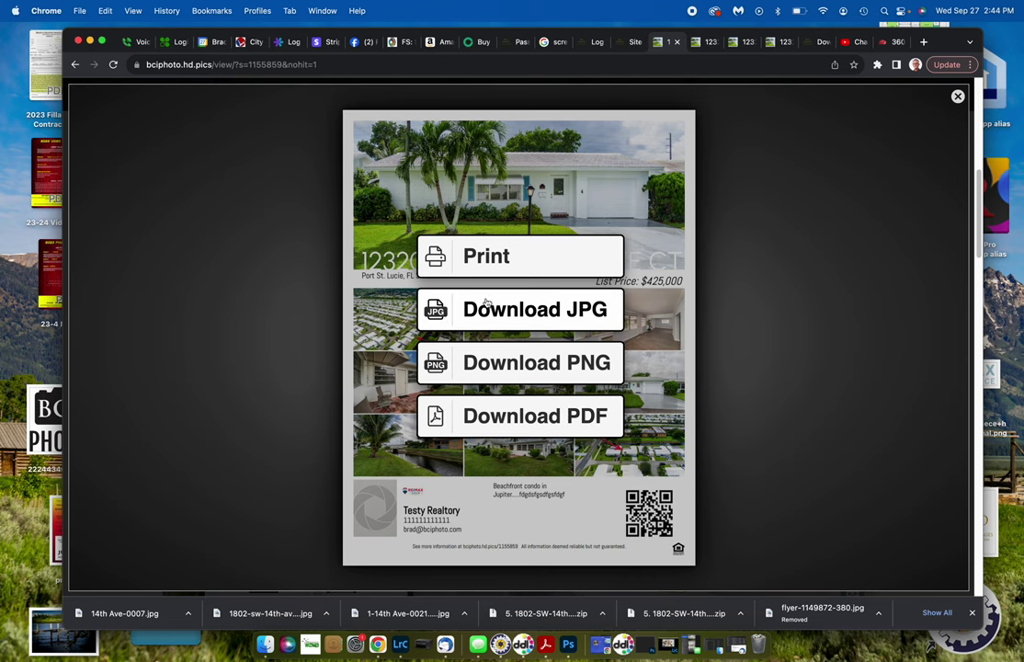
Close the flyer overlay and scroll back up to the listing's hero image.
left_click(957, 97)
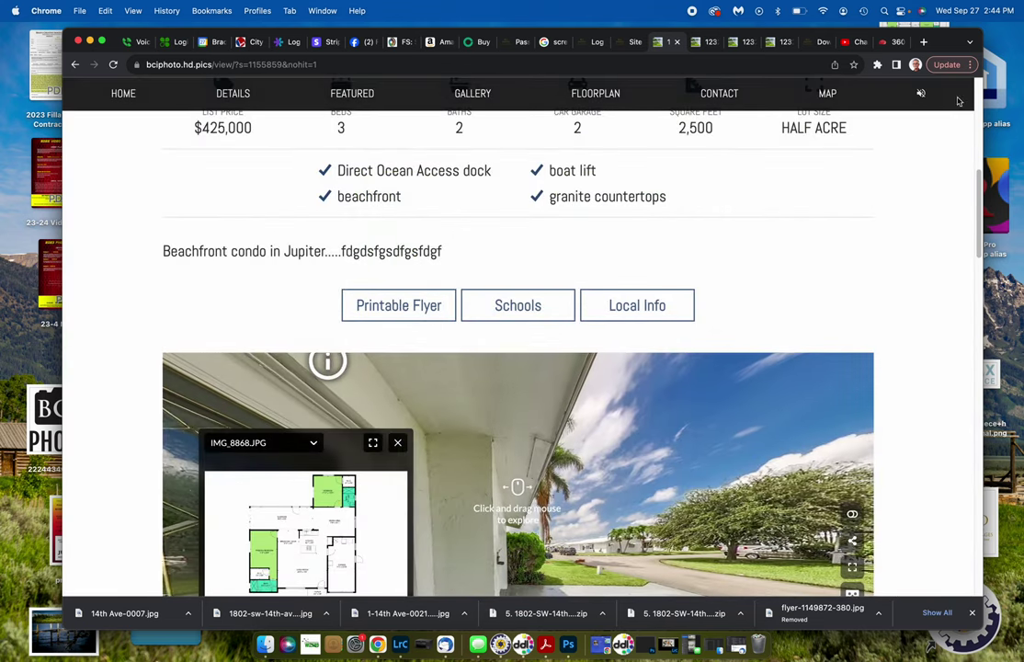
scroll(811, 262, "down", 1)
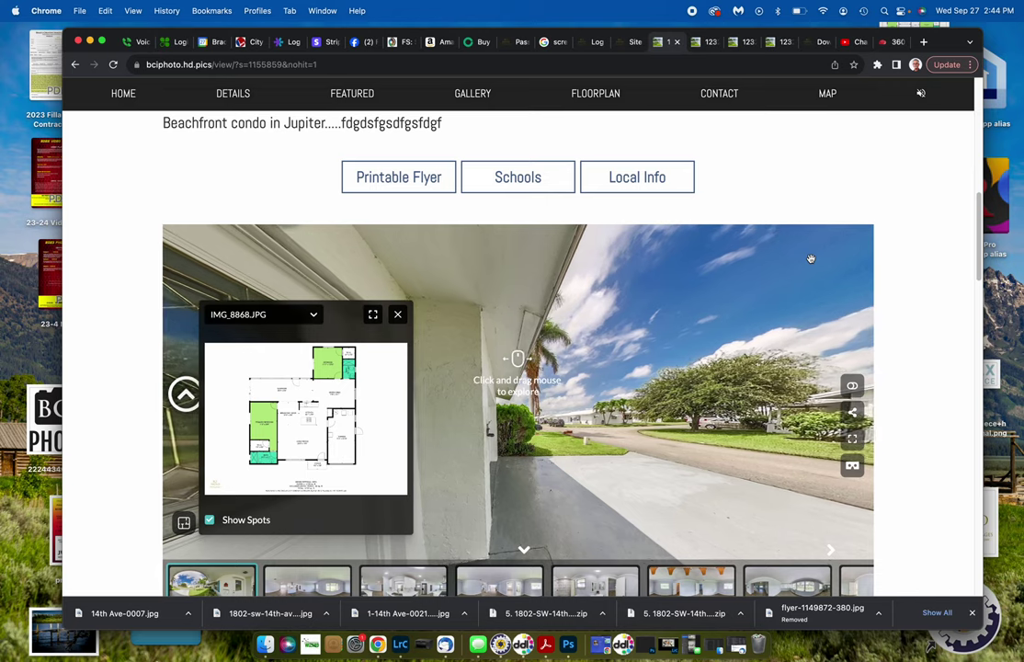
scroll(809, 258, "up", 5)
scroll(807, 256, "up", 1)
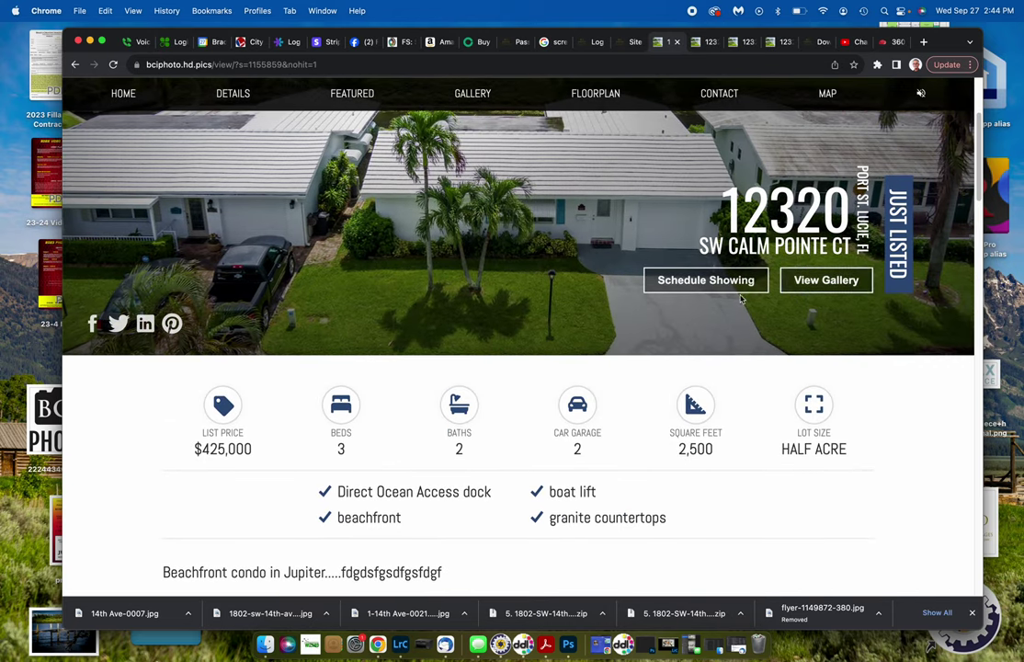
scroll(603, 293, "up", 5)
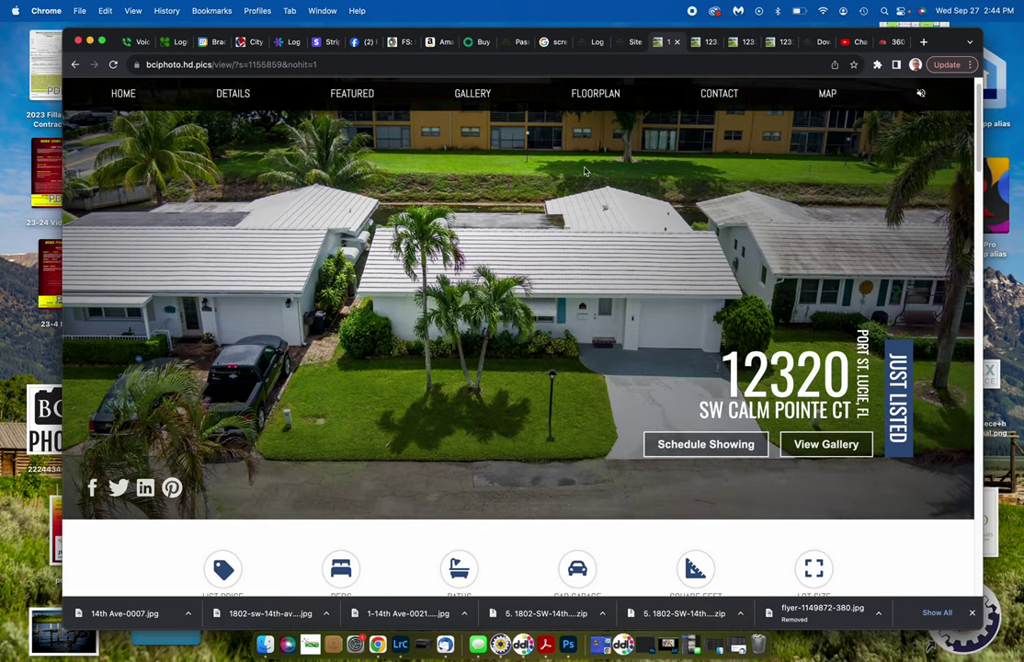
scroll(583, 172, "up", 1)
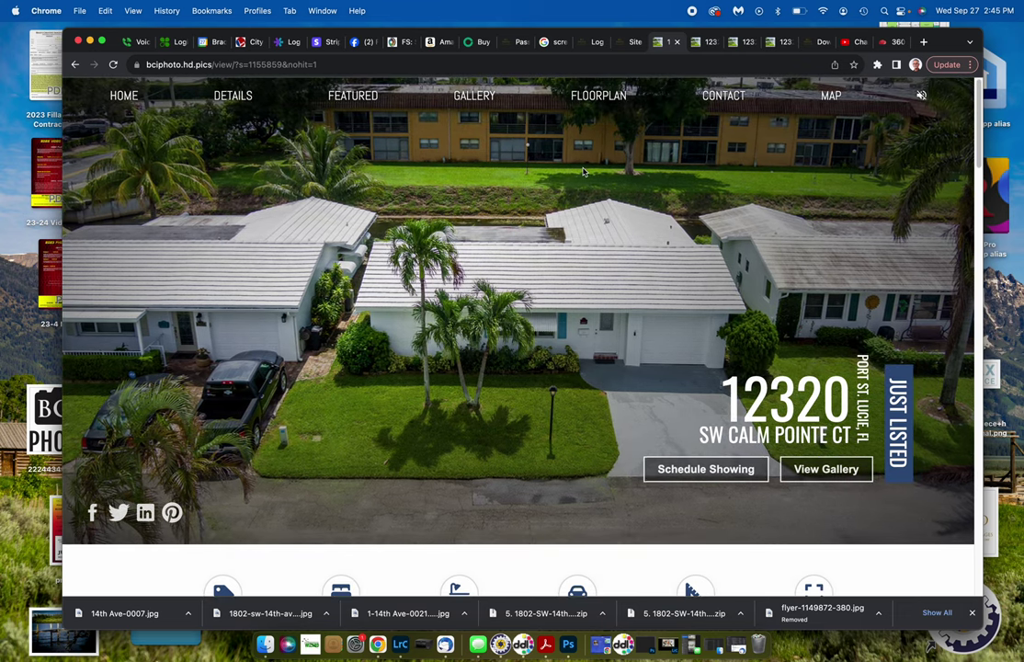